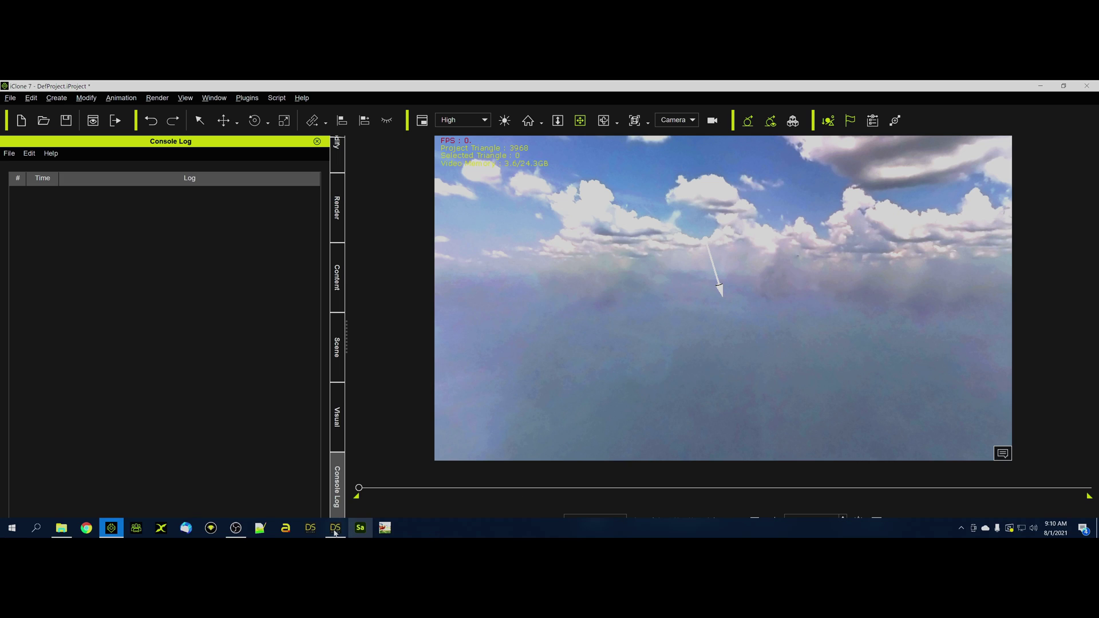
# Step: Bring the DAZ Studio window with the Urban Future 4.duf scene to the front
pyautogui.click(335, 528)
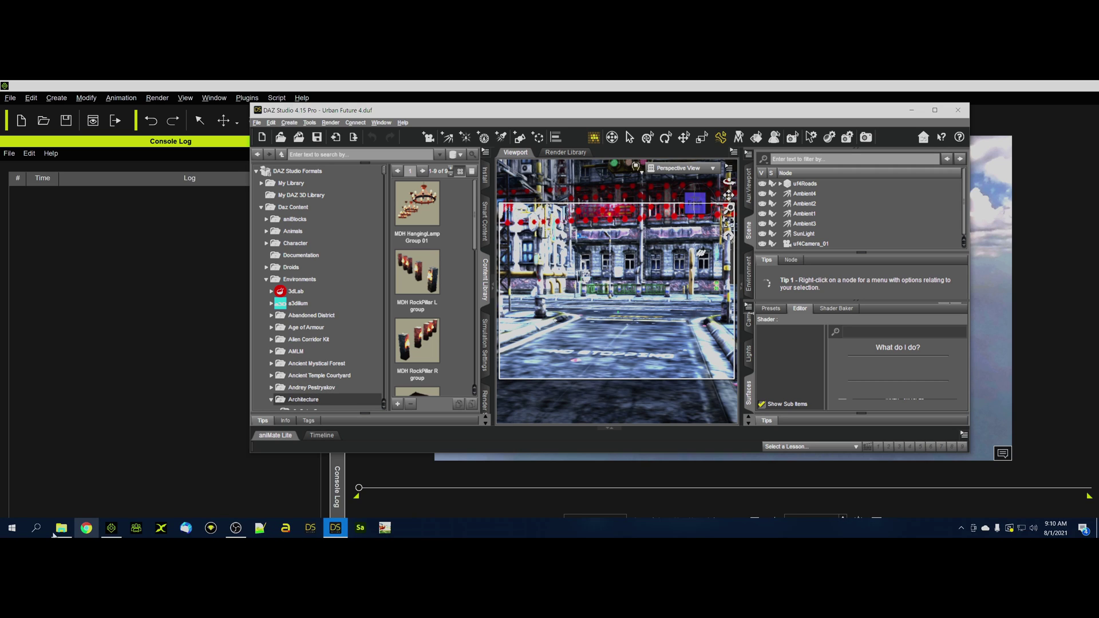
pyautogui.click(57, 535)
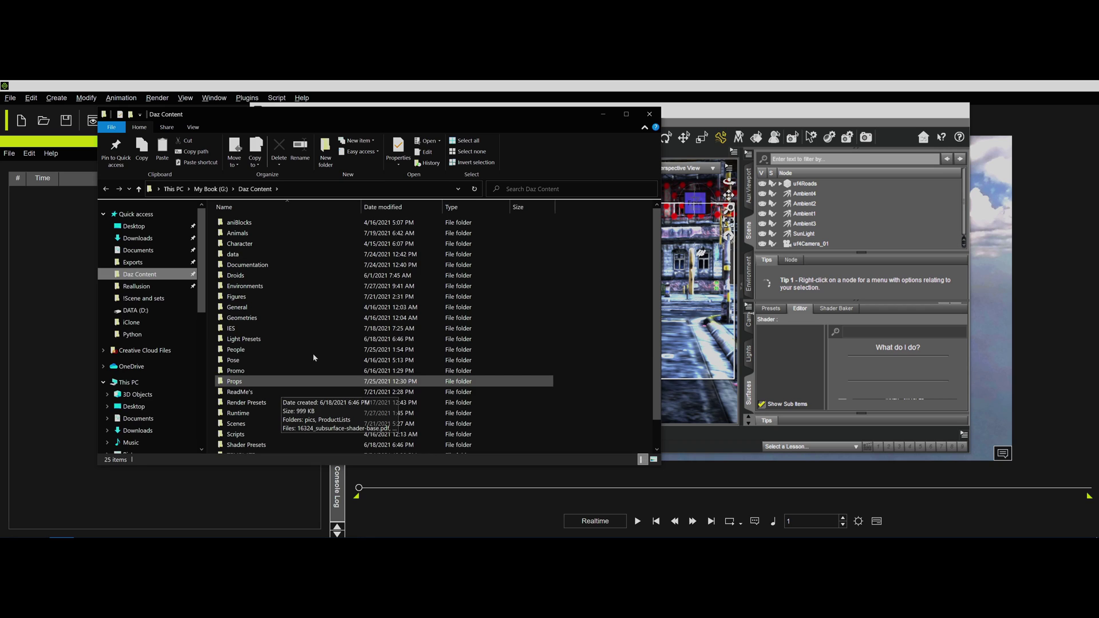
pyautogui.doubleClick(301, 380)
pyautogui.scroll(-20, 297, 372)
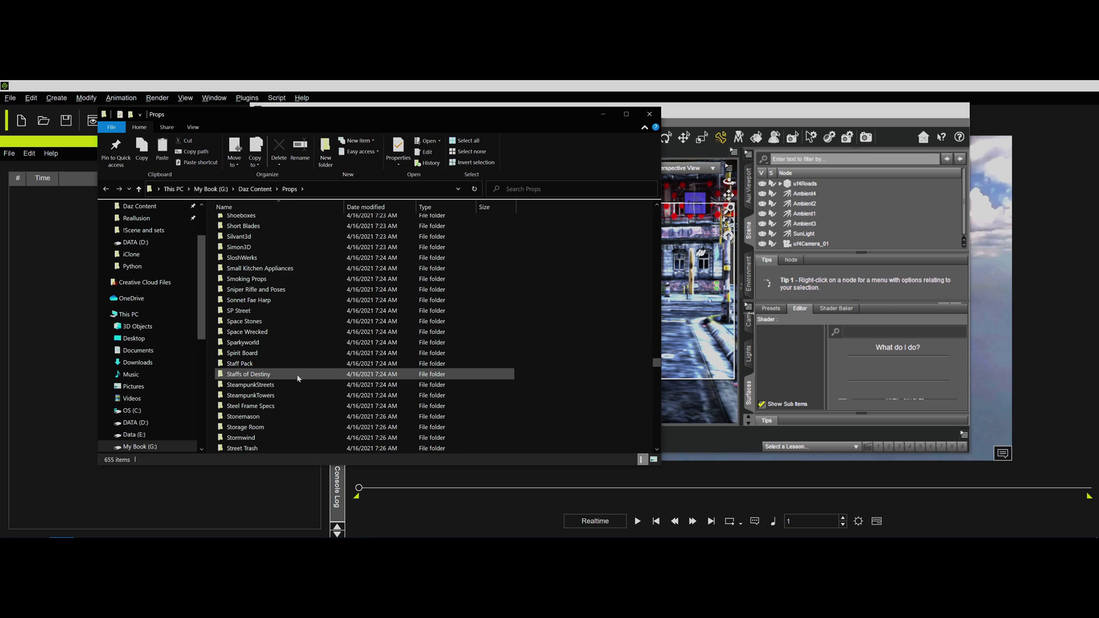
pyautogui.doubleClick(257, 417)
pyautogui.scroll(-15, 332, 354)
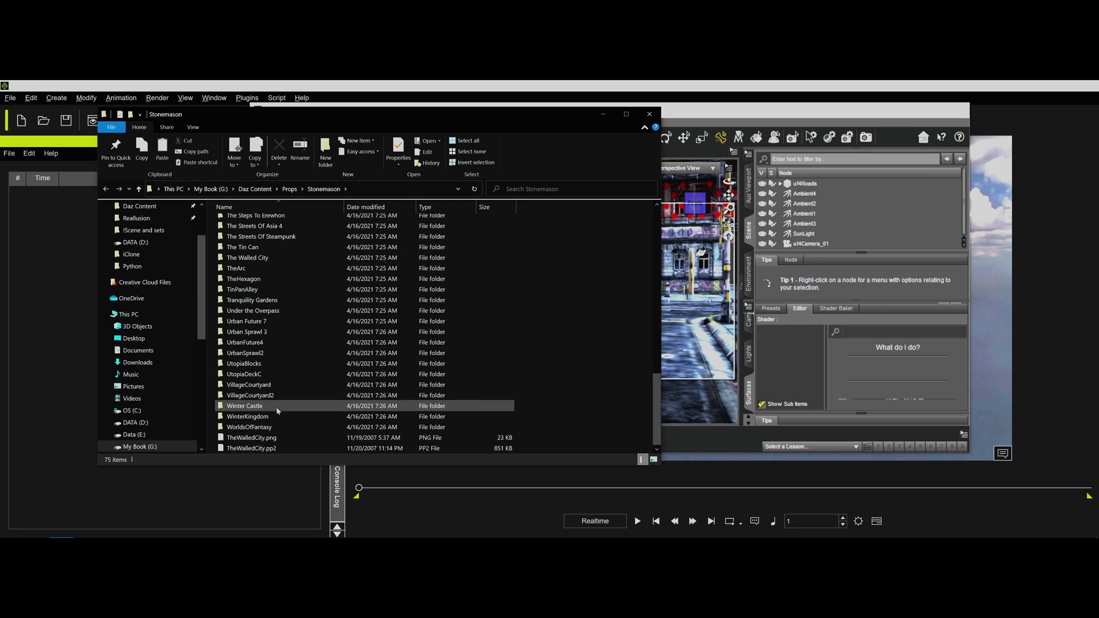
pyautogui.doubleClick(279, 343)
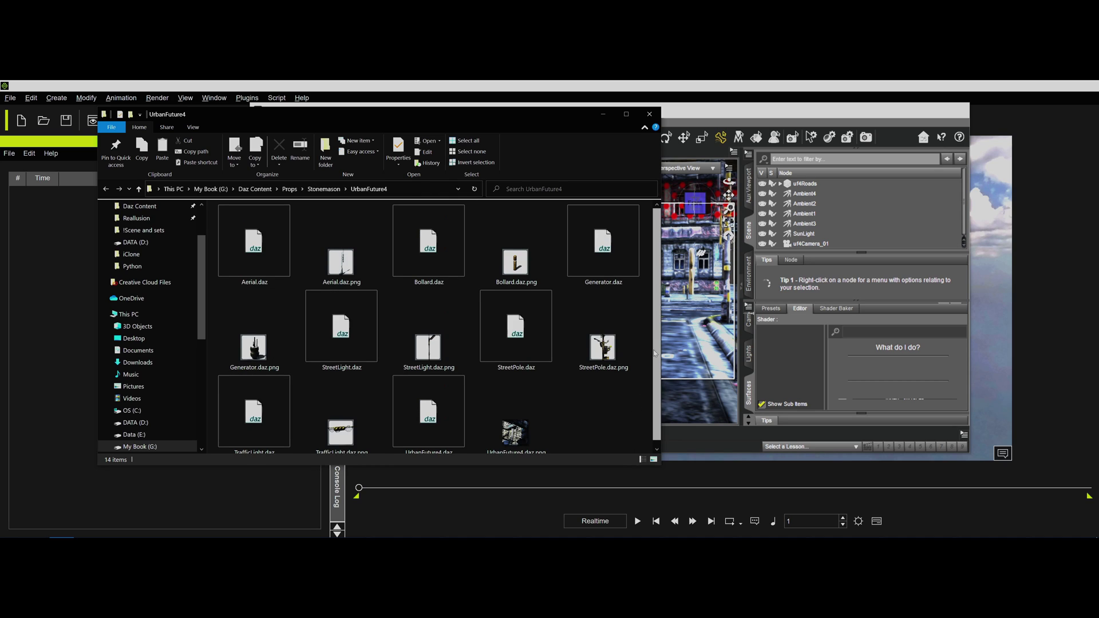
pyautogui.scroll(-1, 650, 359)
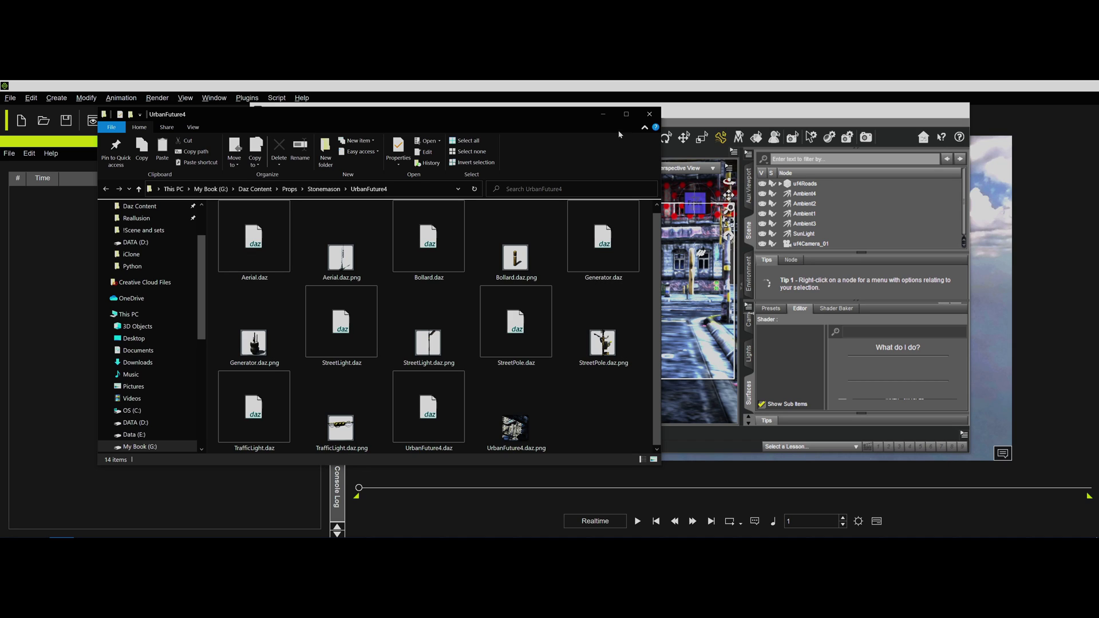
pyautogui.click(651, 114)
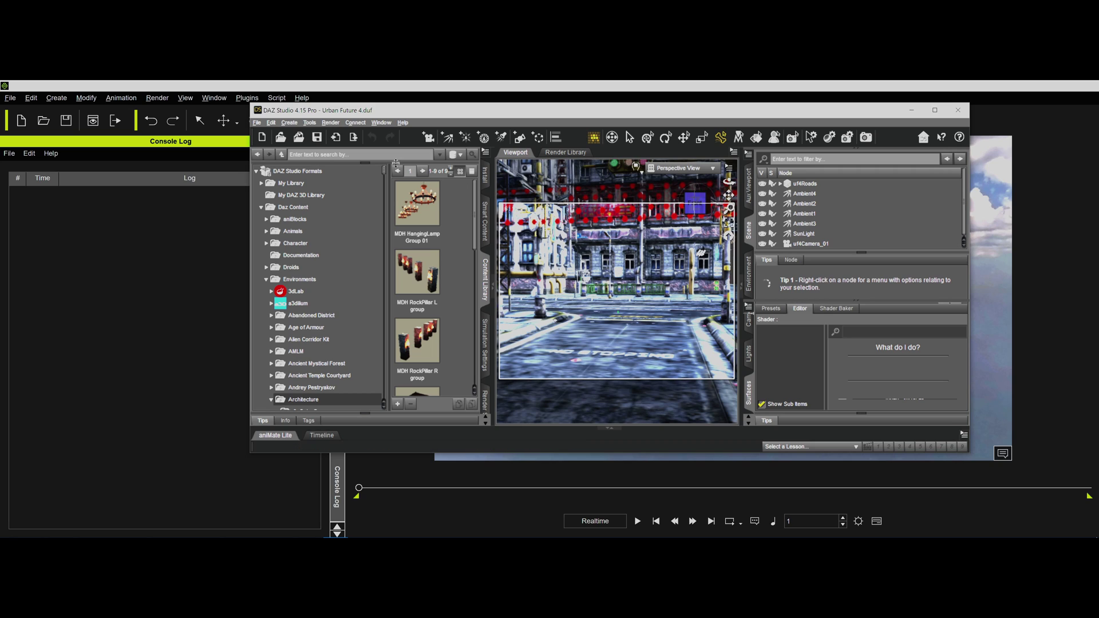
pyautogui.click(257, 123)
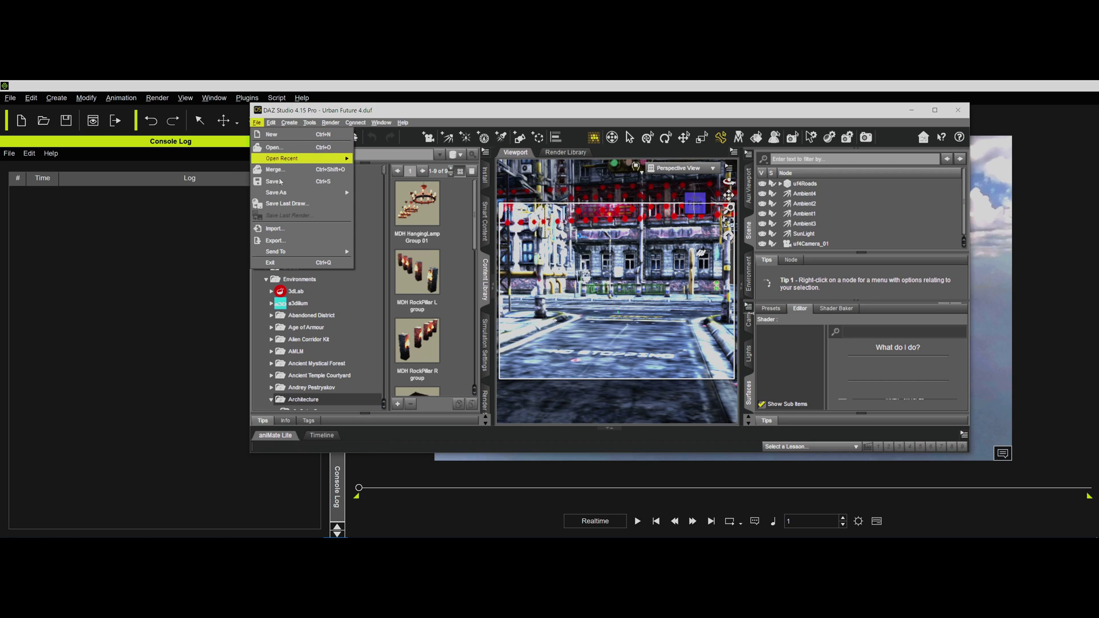
pyautogui.click(274, 240)
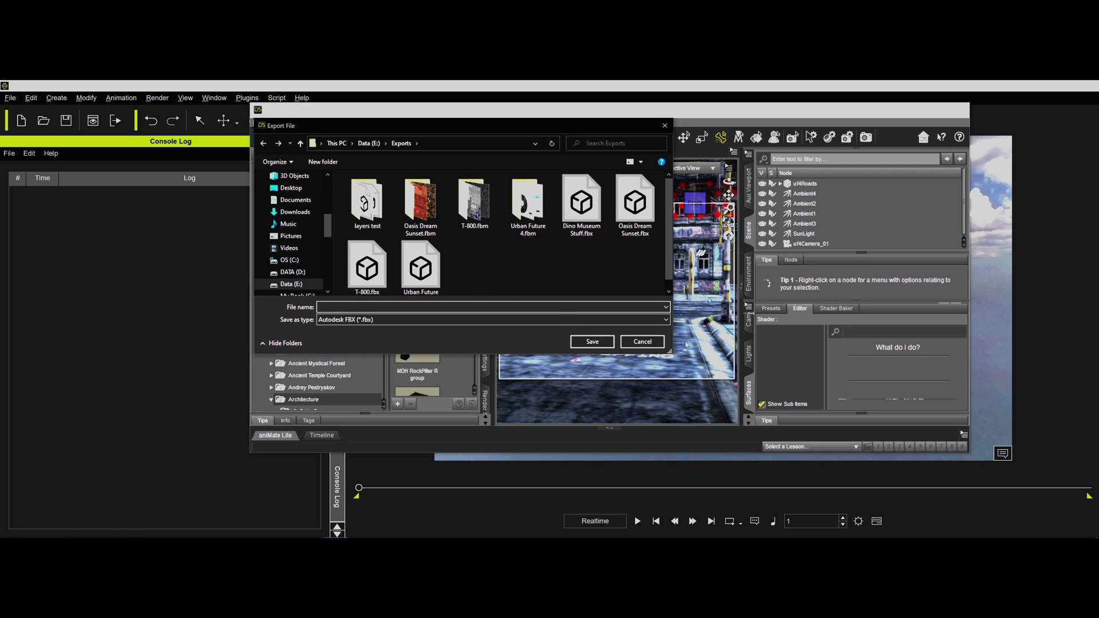
pyautogui.click(642, 342)
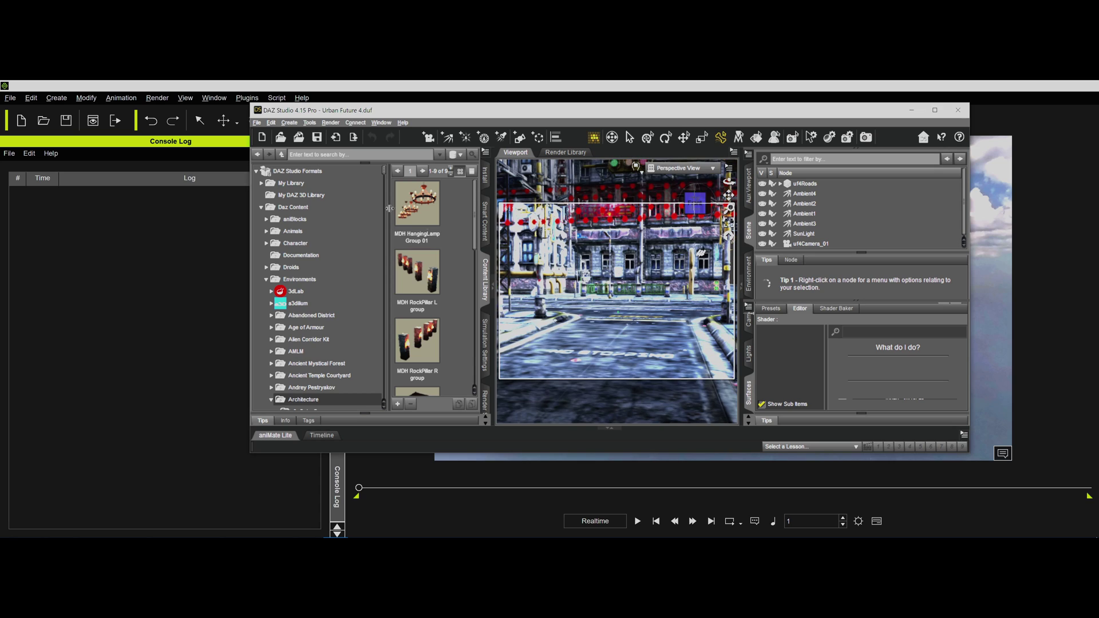
# Step: Save the Urban Future 4 scene, then begin a Save As Scene and cancel it
pyautogui.click(257, 124)
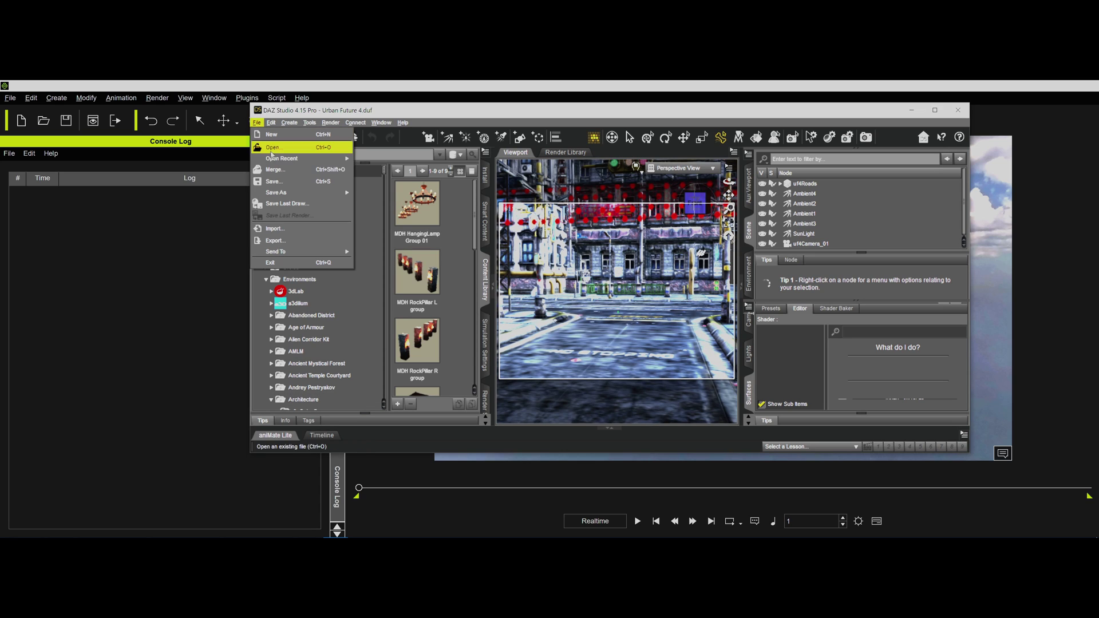
pyautogui.click(291, 183)
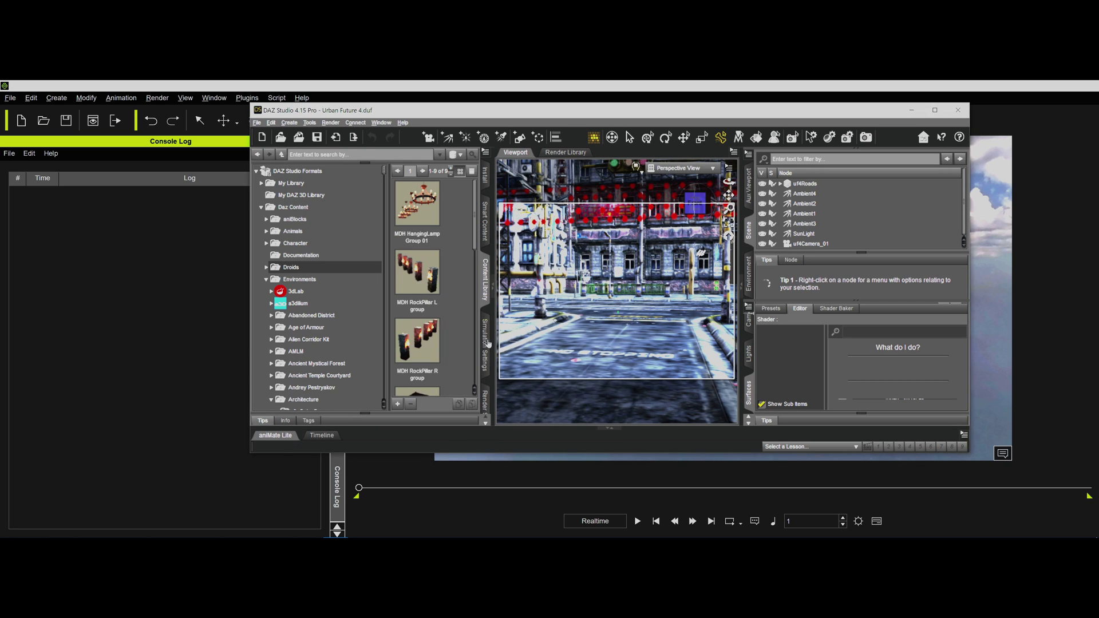
pyautogui.click(256, 124)
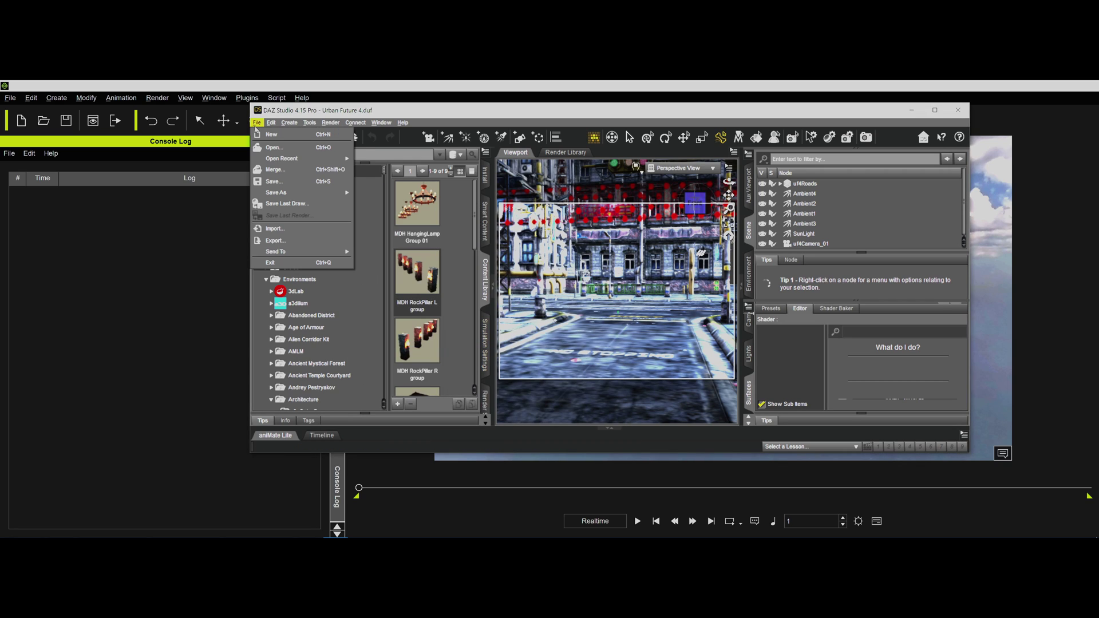
pyautogui.moveTo(273, 193)
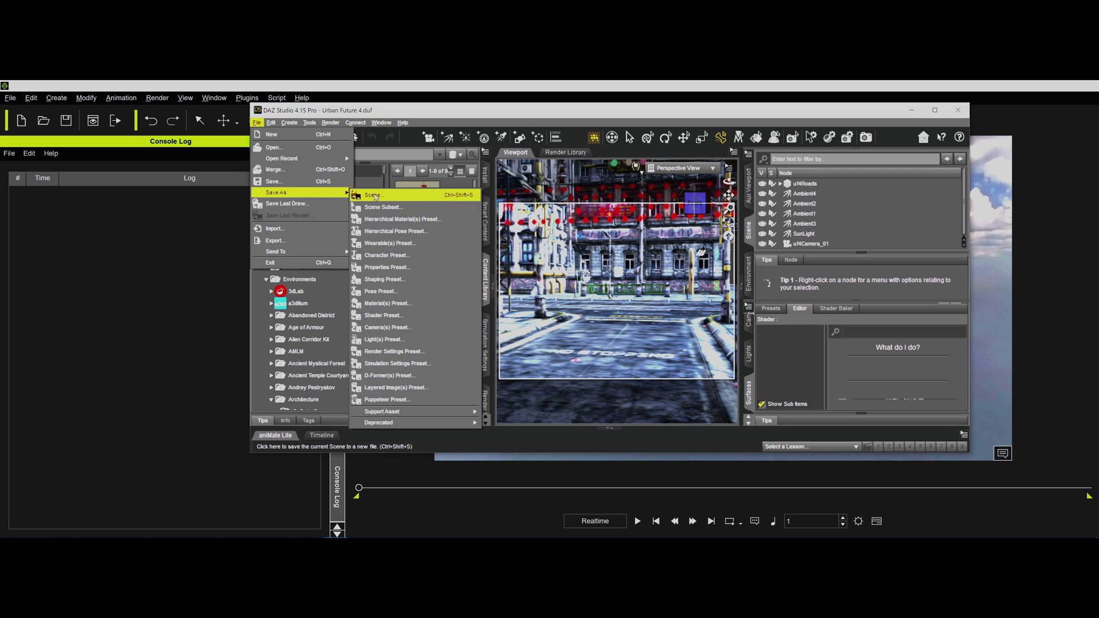
pyautogui.click(374, 196)
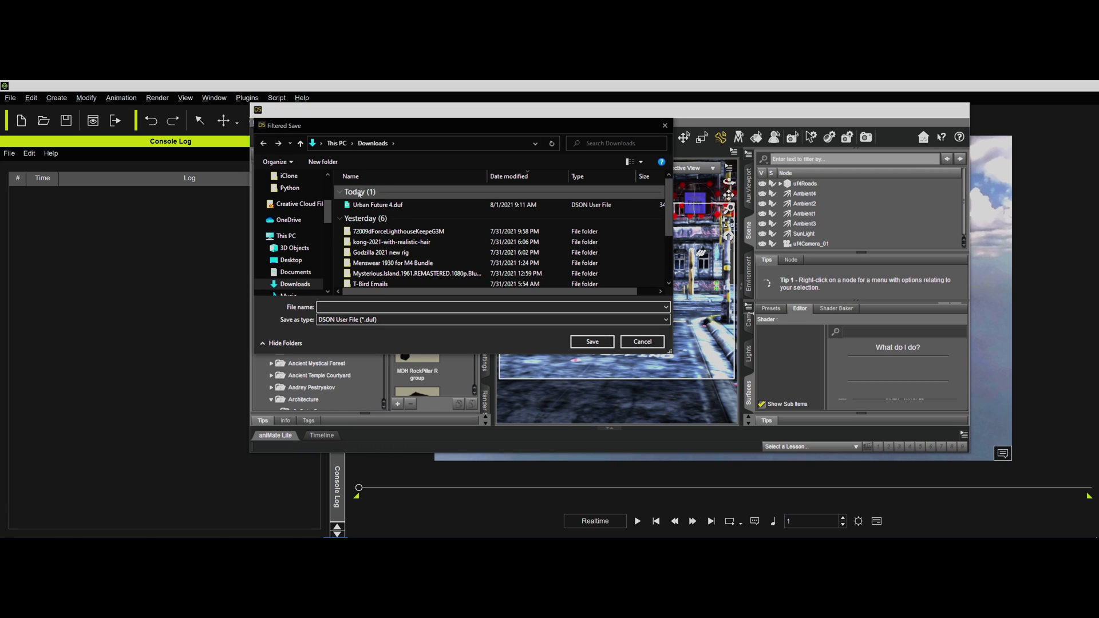
pyautogui.click(642, 342)
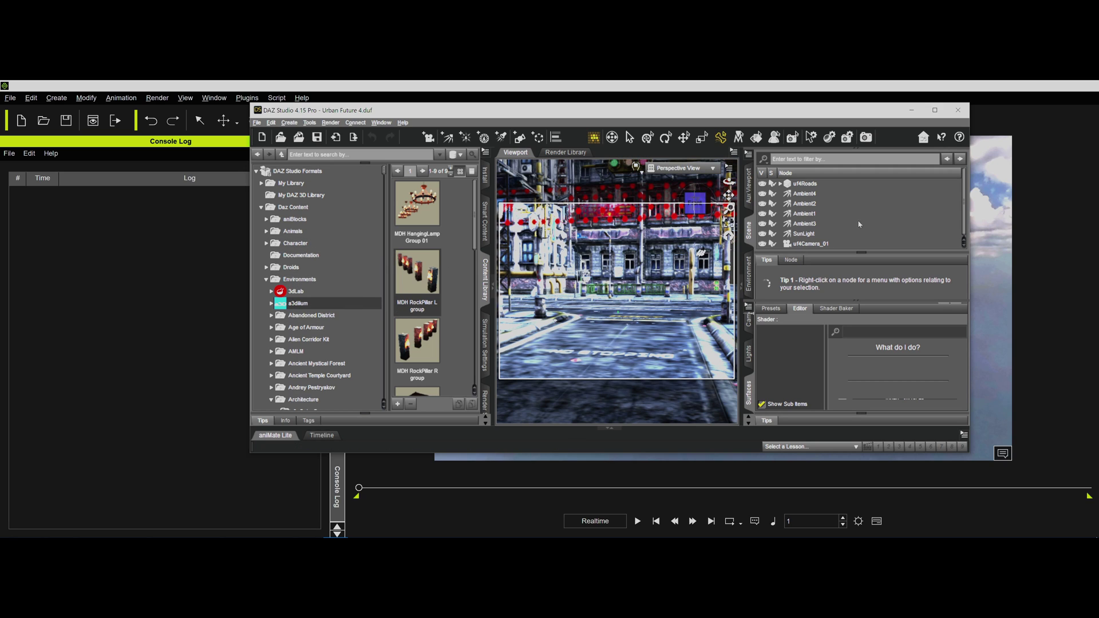
# Step: Minimize DAZ Studio and drag Urban Future 4.fbx from E:\Exports into iClone's viewport
pyautogui.click(913, 112)
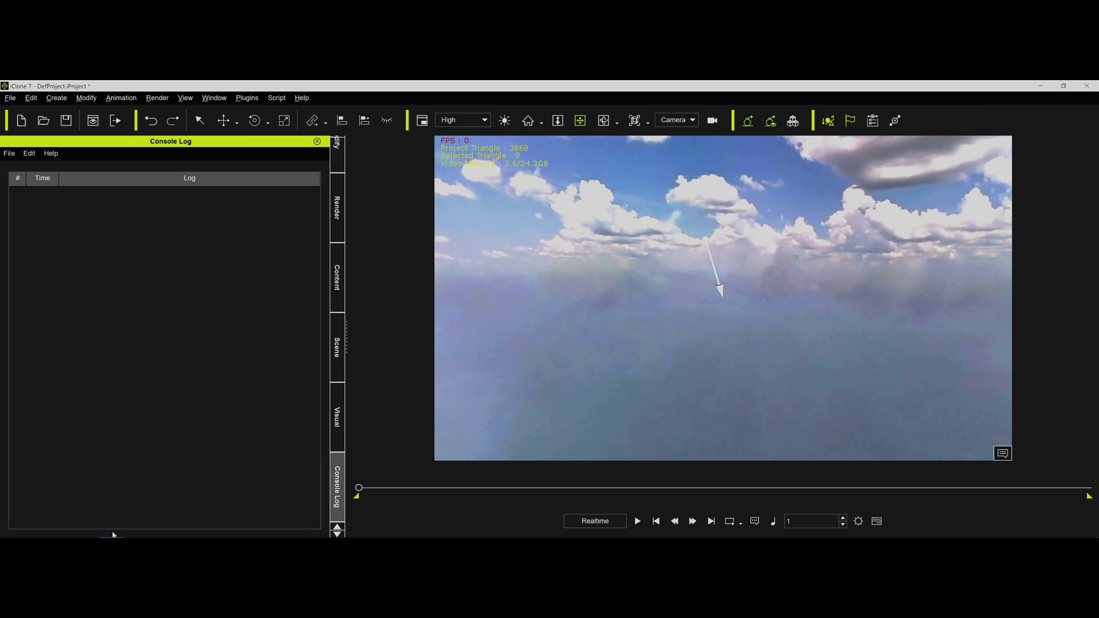
pyautogui.click(61, 527)
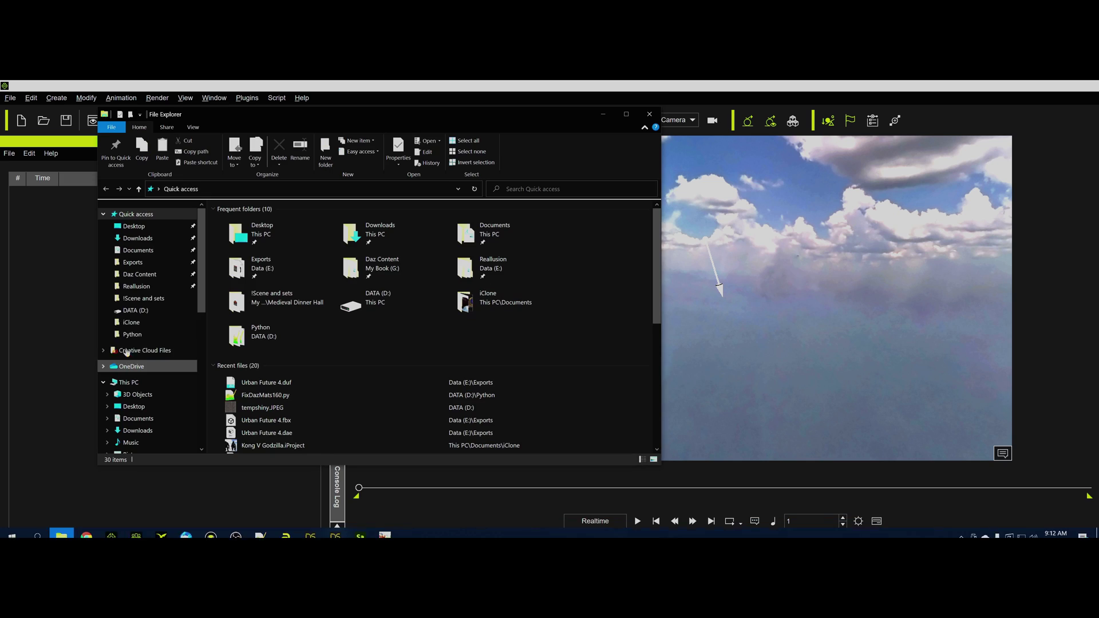
pyautogui.click(139, 263)
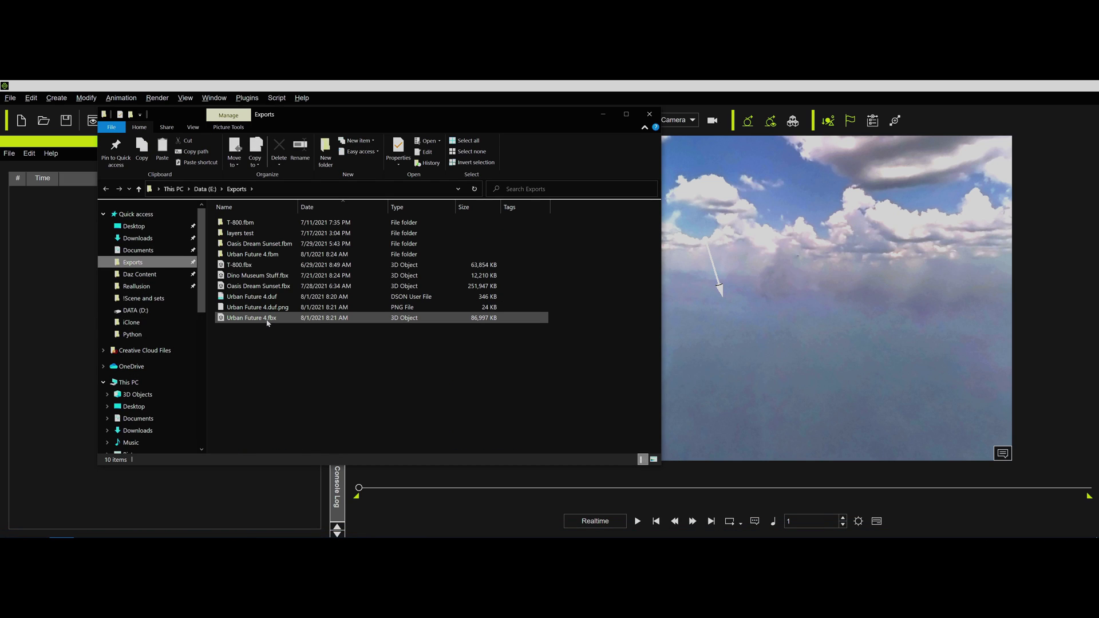
pyautogui.moveTo(267, 322); pyautogui.dragTo(542, 357)
pyautogui.moveTo(876, 364); pyautogui.dragTo(875, 365)
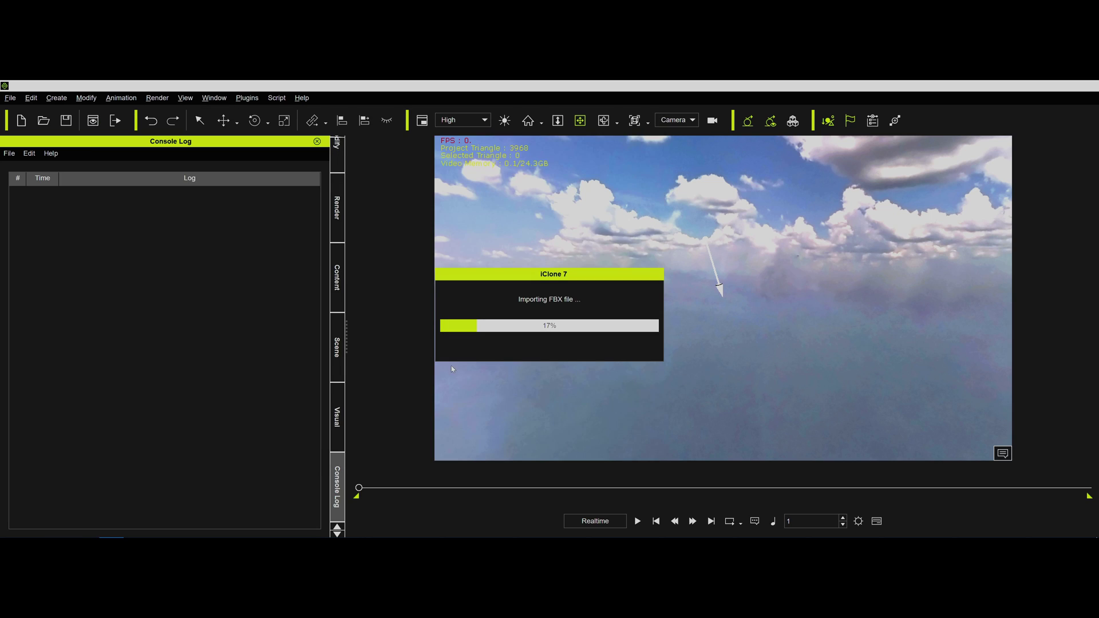
pyautogui.moveTo(69, 532)
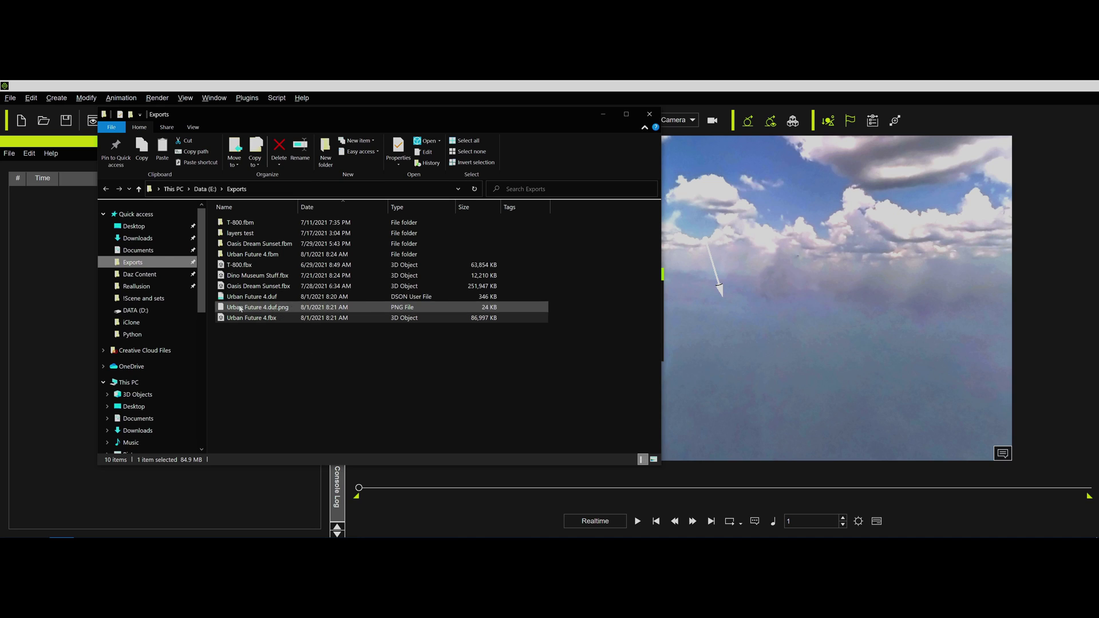
# Step: Minimize File Explorer and accept splitting the 33 meshes into sub-props
pyautogui.click(602, 115)
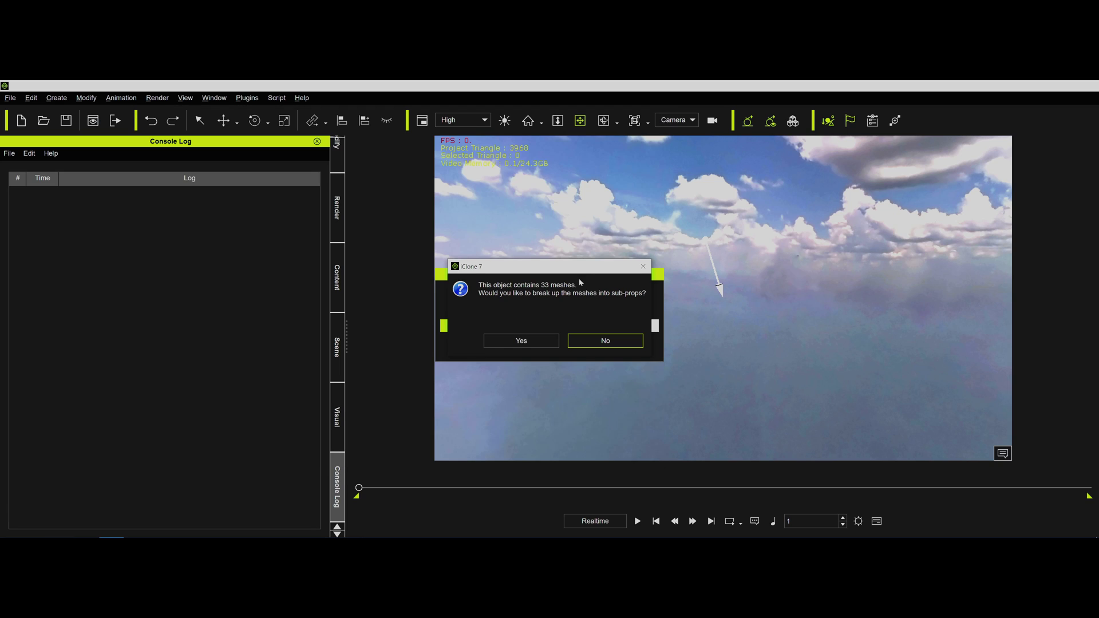
pyautogui.click(522, 342)
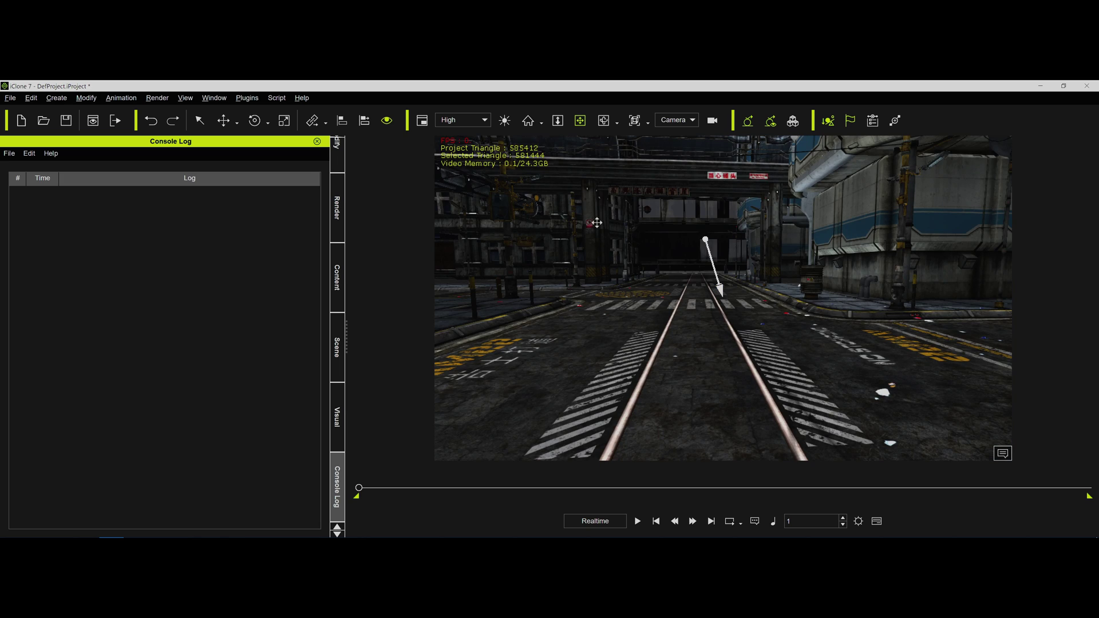
# Step: Run the FixDazMats Python script via Load Python, feeding it Urban Future 4.duf
pyautogui.click(337, 346)
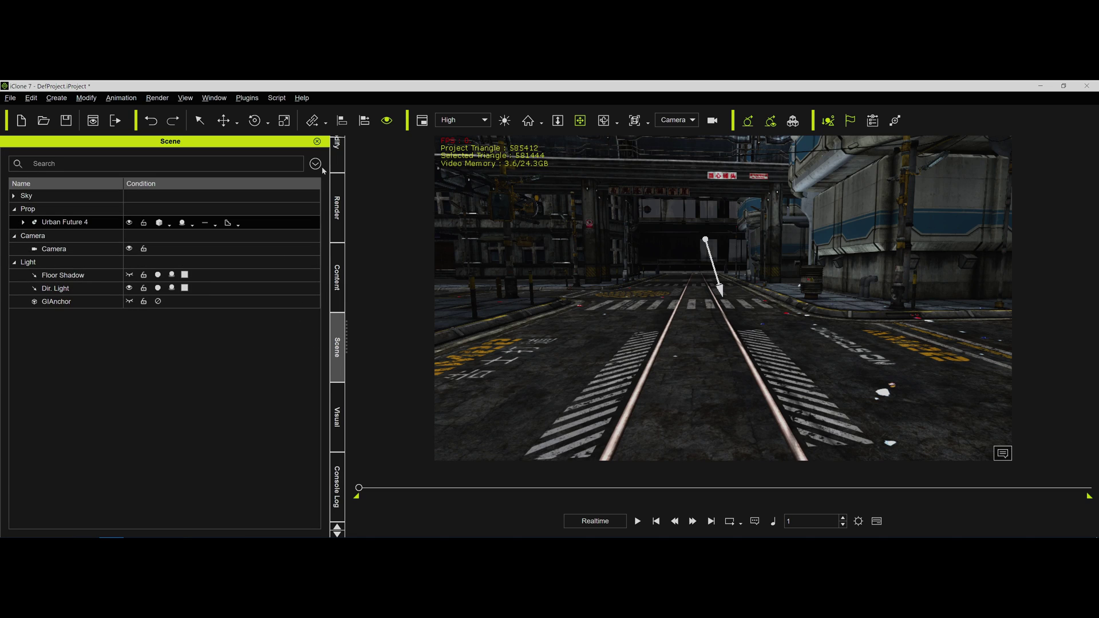
pyautogui.click(337, 503)
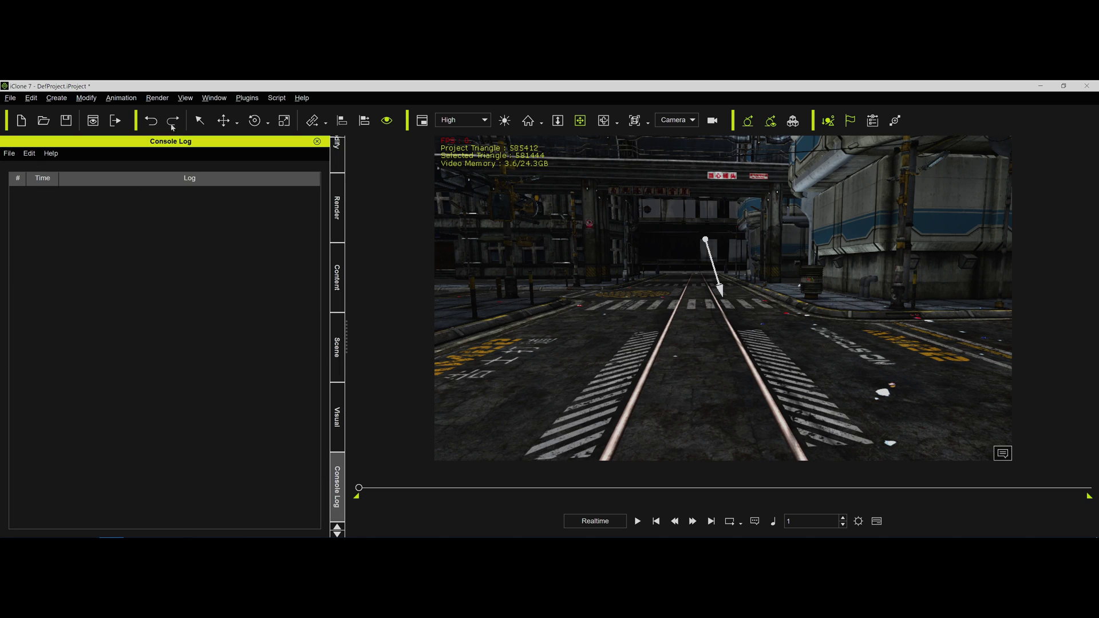
pyautogui.click(276, 98)
pyautogui.click(295, 115)
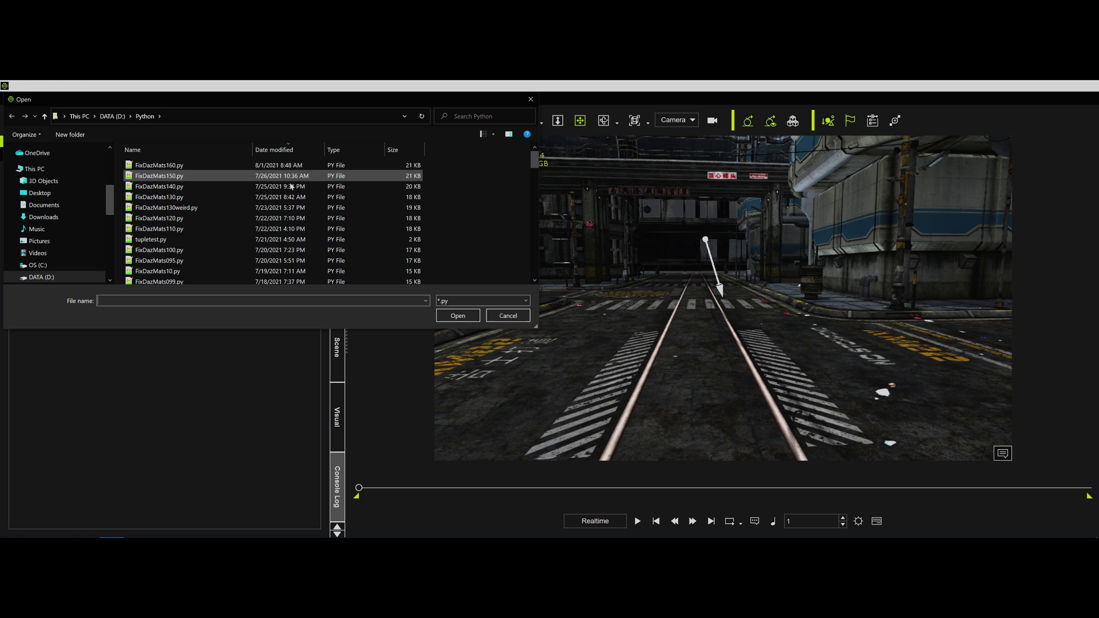
pyautogui.doubleClick(219, 168)
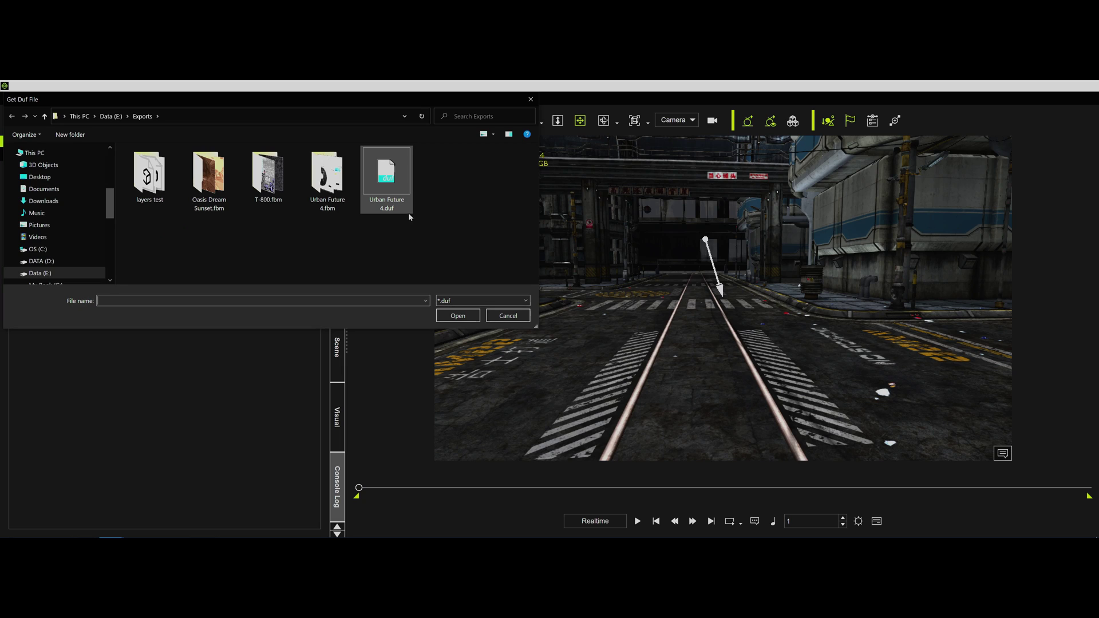
pyautogui.doubleClick(394, 189)
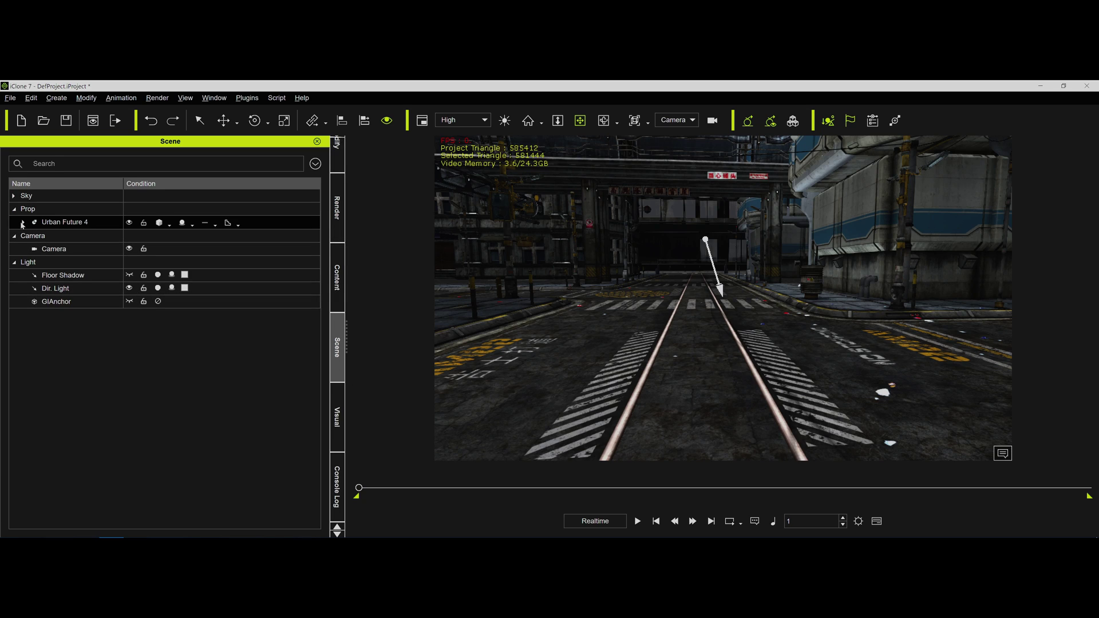
# Step: Expand Urban Future 4, select its sub-props through uf4Generator1, and show the Modify panel
pyautogui.click(22, 225)
pyautogui.press('Down')
pyautogui.scroll(-1, 102, 352)
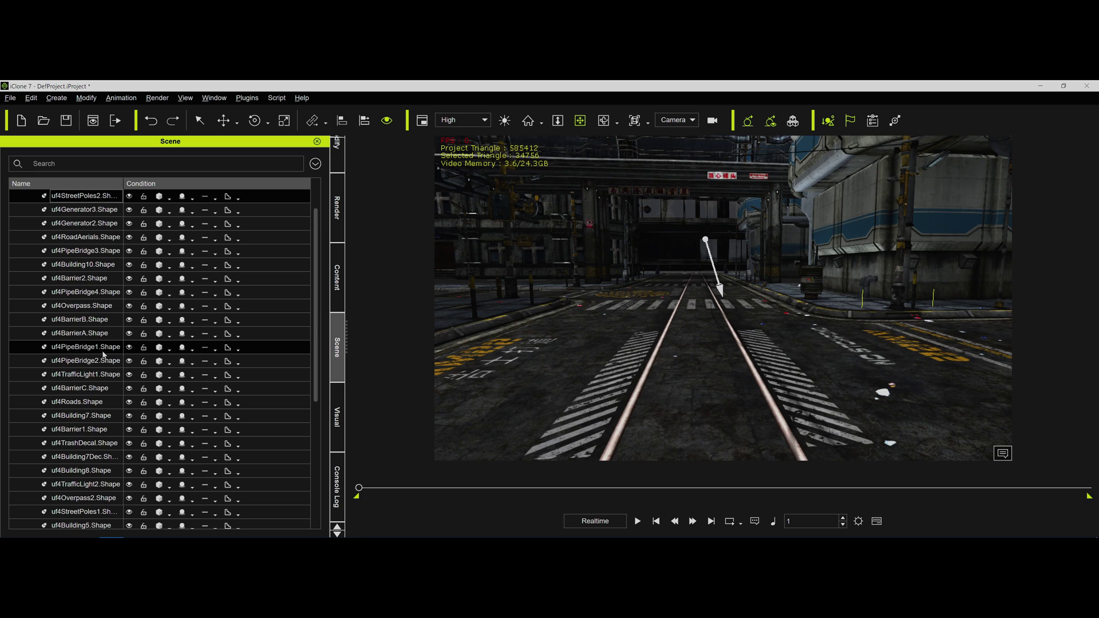
pyautogui.scroll(-5, 103, 355)
pyautogui.keyDown('shift'); pyautogui.click(98, 432); pyautogui.keyUp('shift')
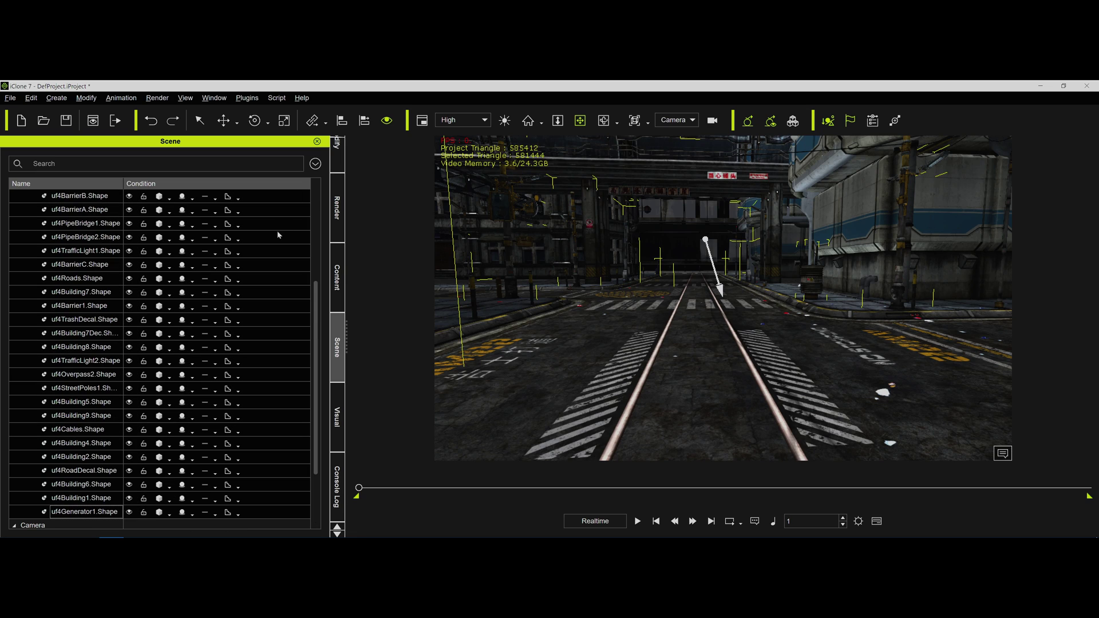
pyautogui.click(337, 156)
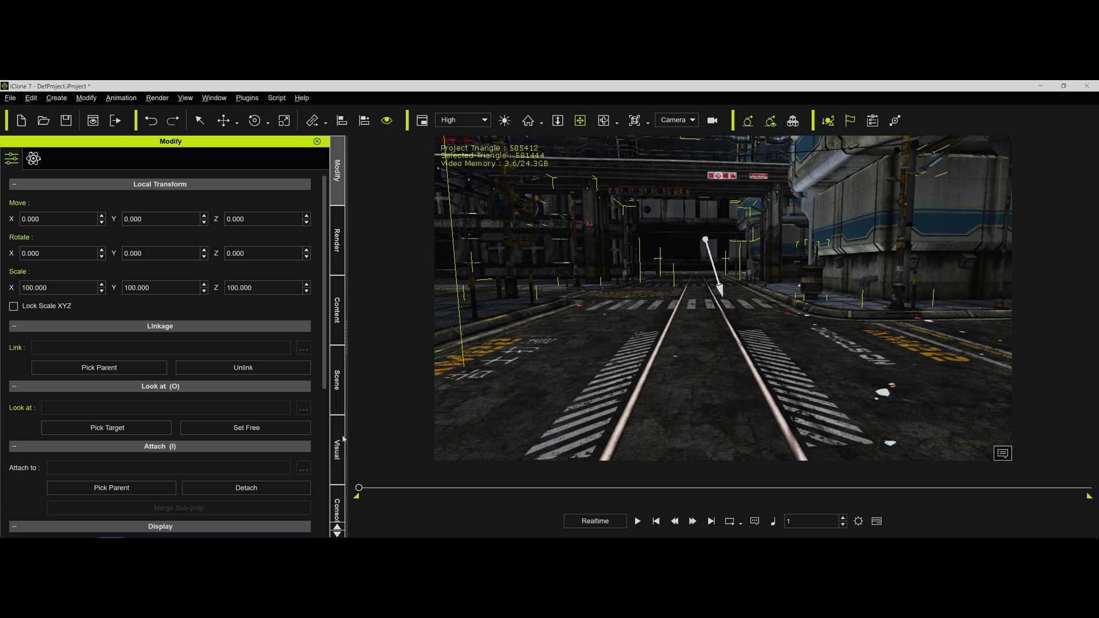
# Step: Load FixDazMats160.py again and give it Urban Future 4.duf for the selected sub-props
pyautogui.click(335, 503)
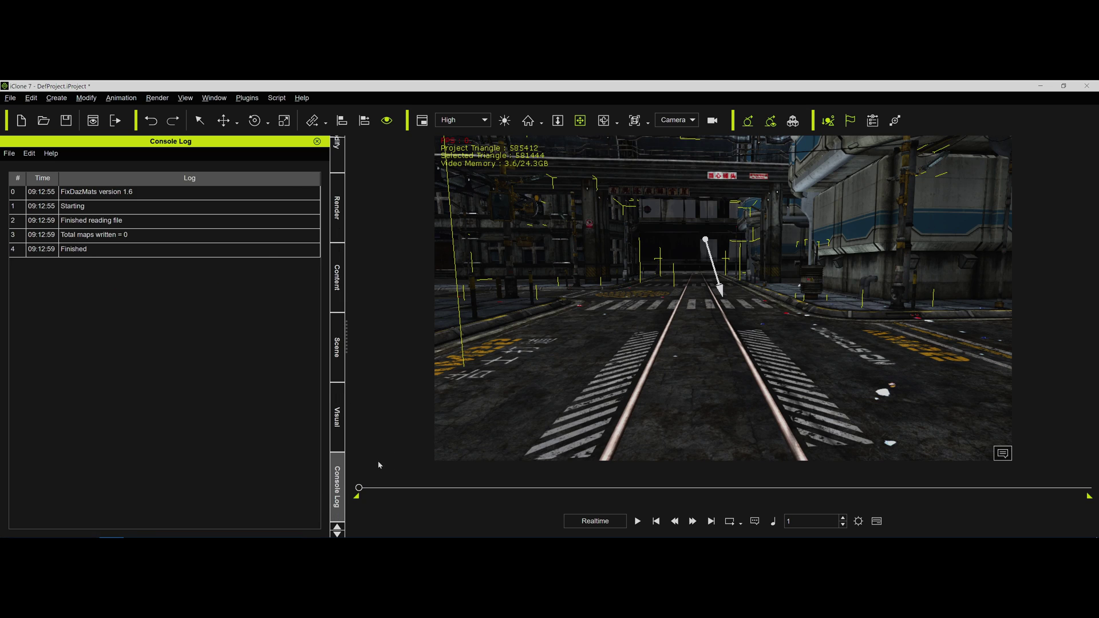
pyautogui.click(338, 358)
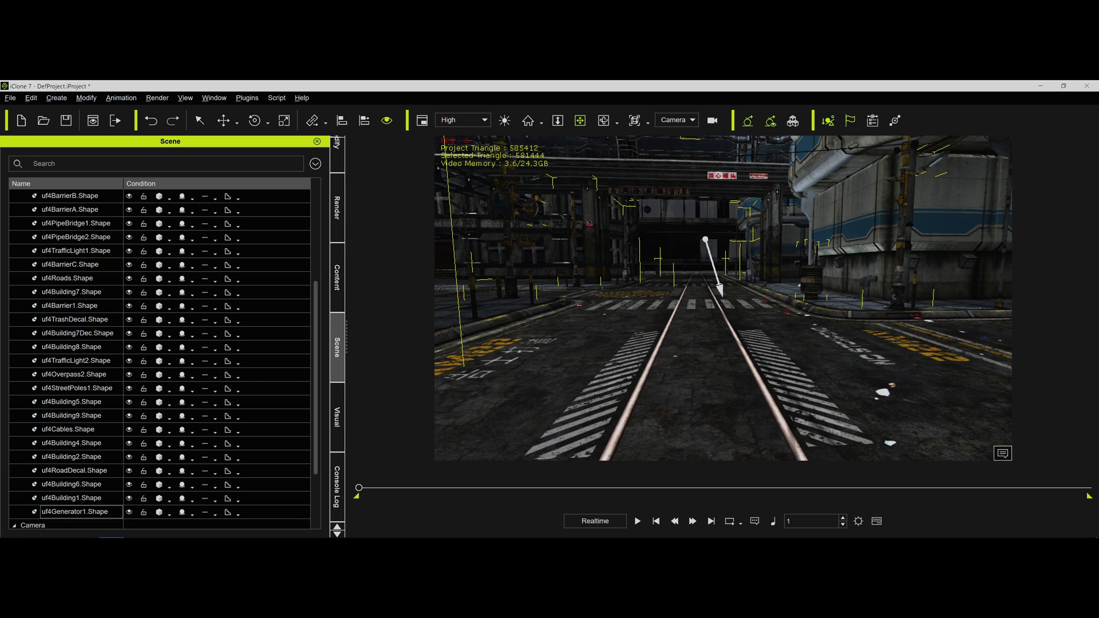
pyautogui.click(337, 489)
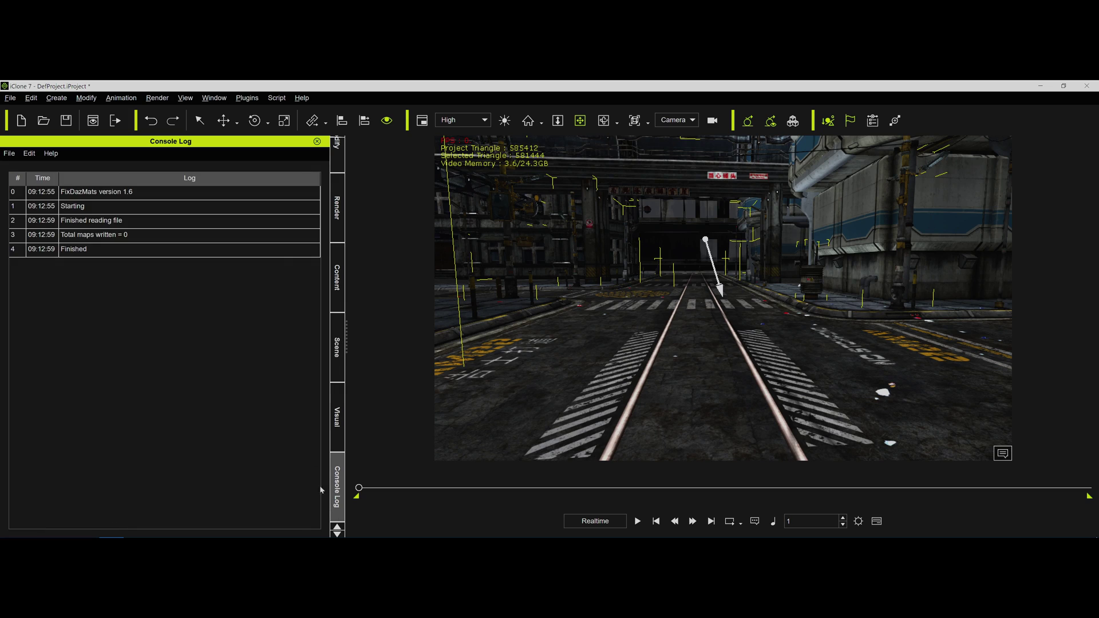
pyautogui.click(277, 98)
pyautogui.click(285, 115)
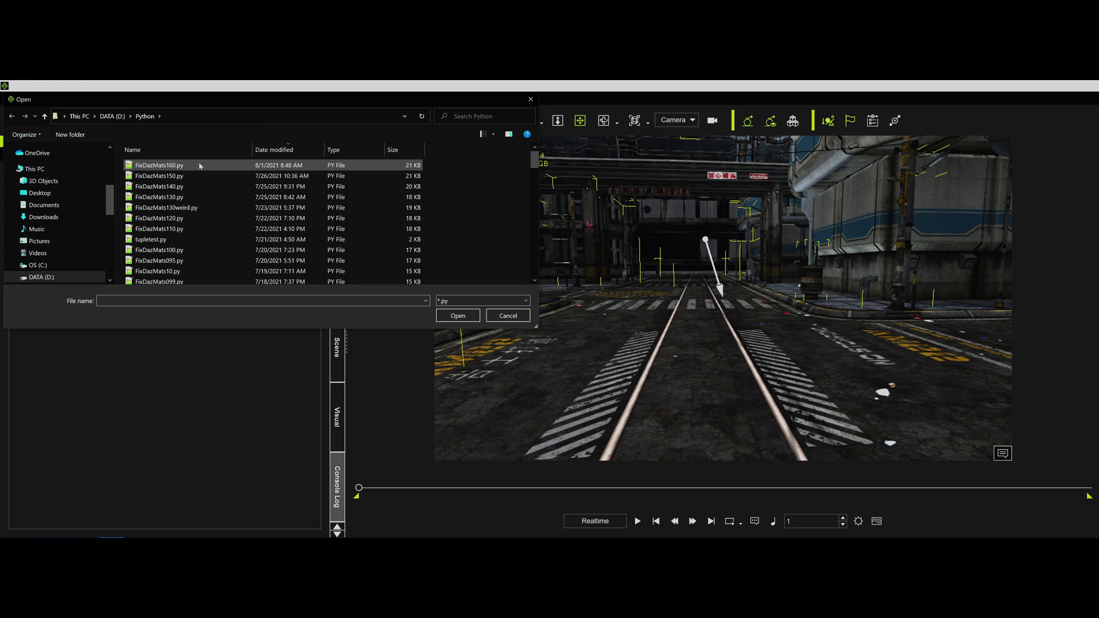
pyautogui.doubleClick(191, 166)
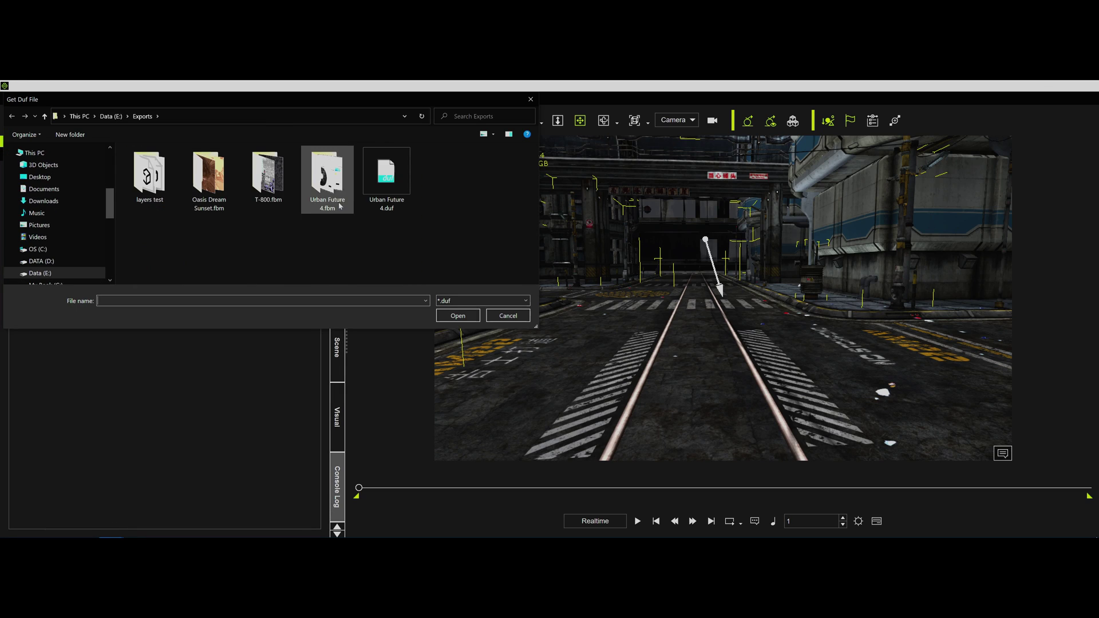
pyautogui.doubleClick(387, 175)
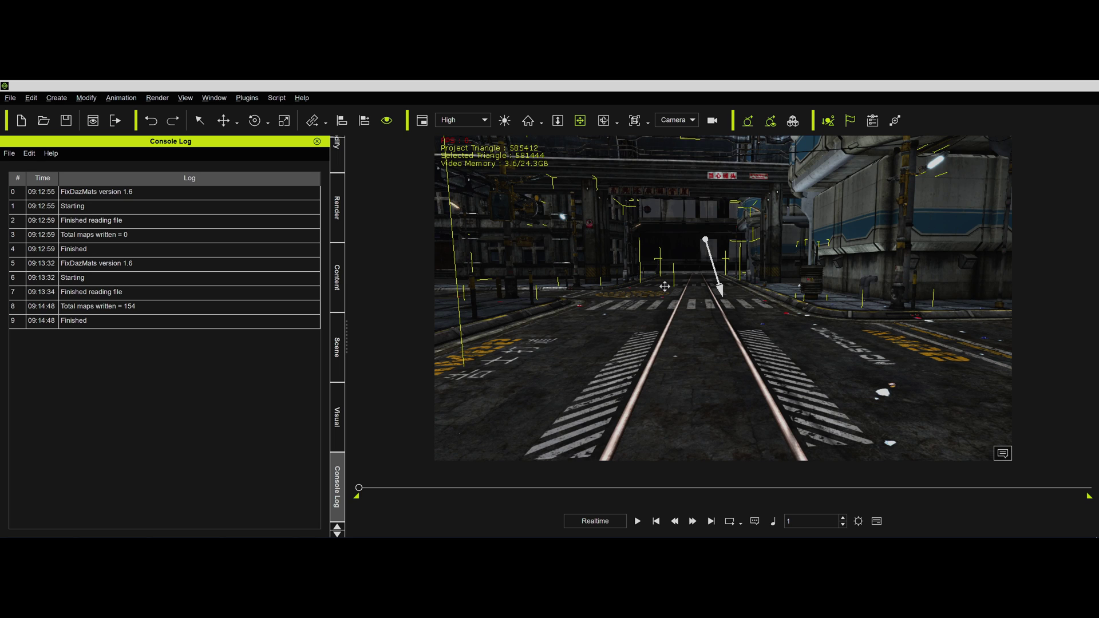
# Step: Zoom and orbit the view to look diagonally along the tracks from the left sidewalk
pyautogui.scroll(-2, 669, 301)
pyautogui.scroll(3, 669, 301)
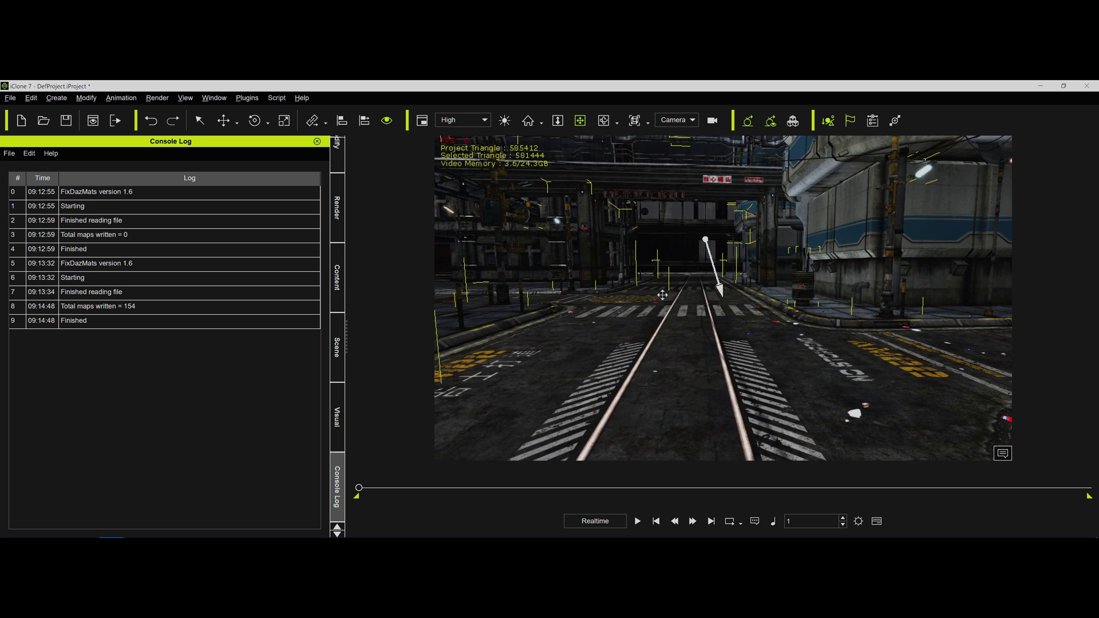
pyautogui.moveTo(676, 308); pyautogui.dragTo(634, 285, button='right')
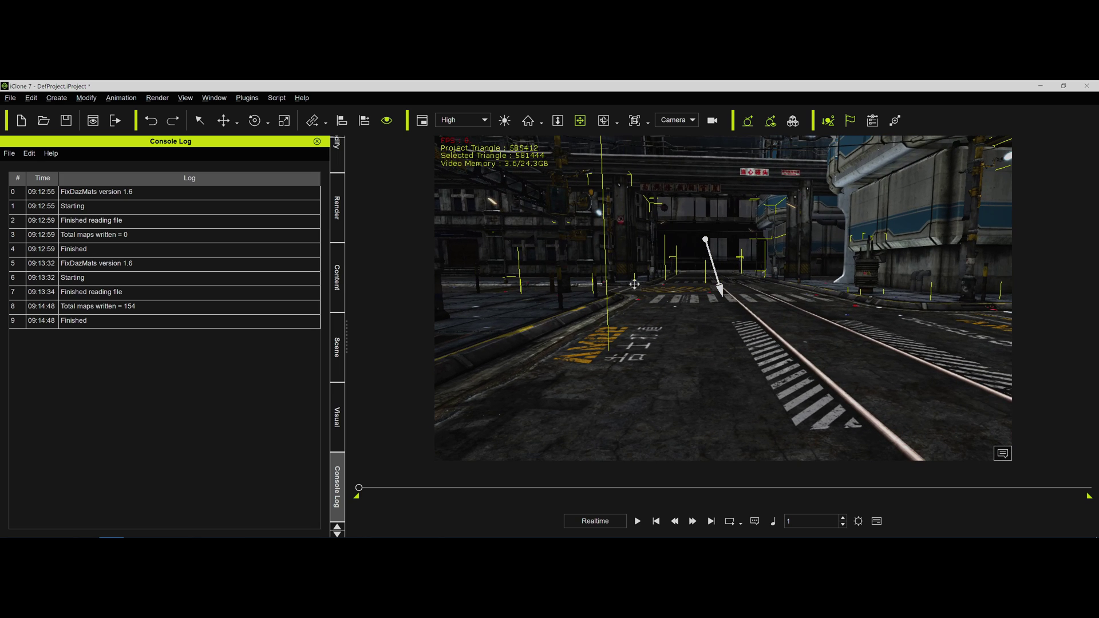
pyautogui.moveTo(702, 296); pyautogui.dragTo(695, 296, button='right')
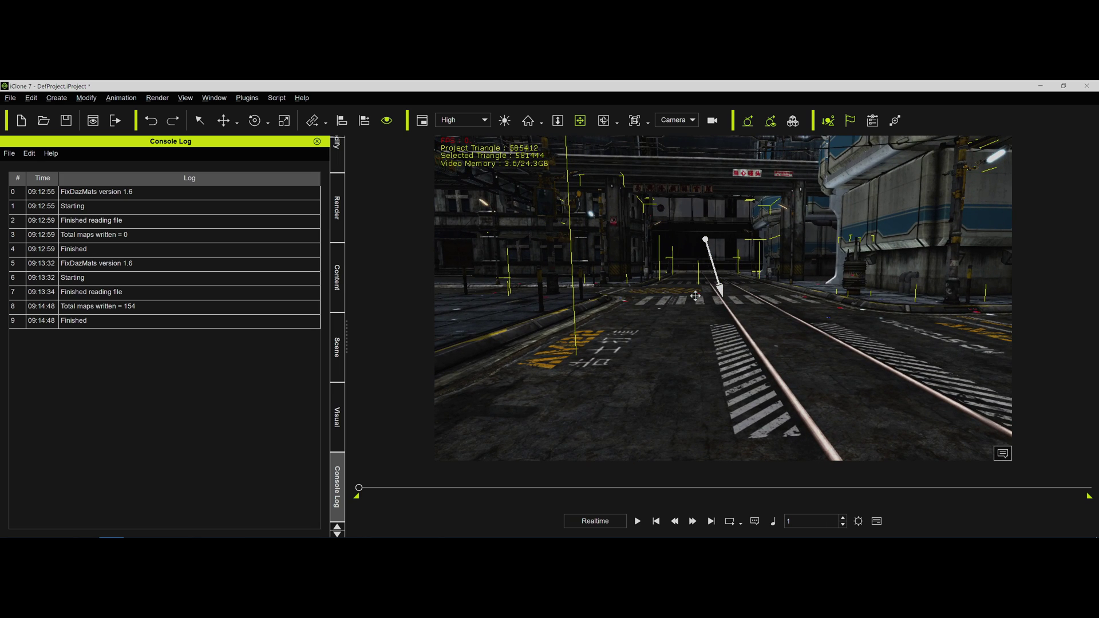